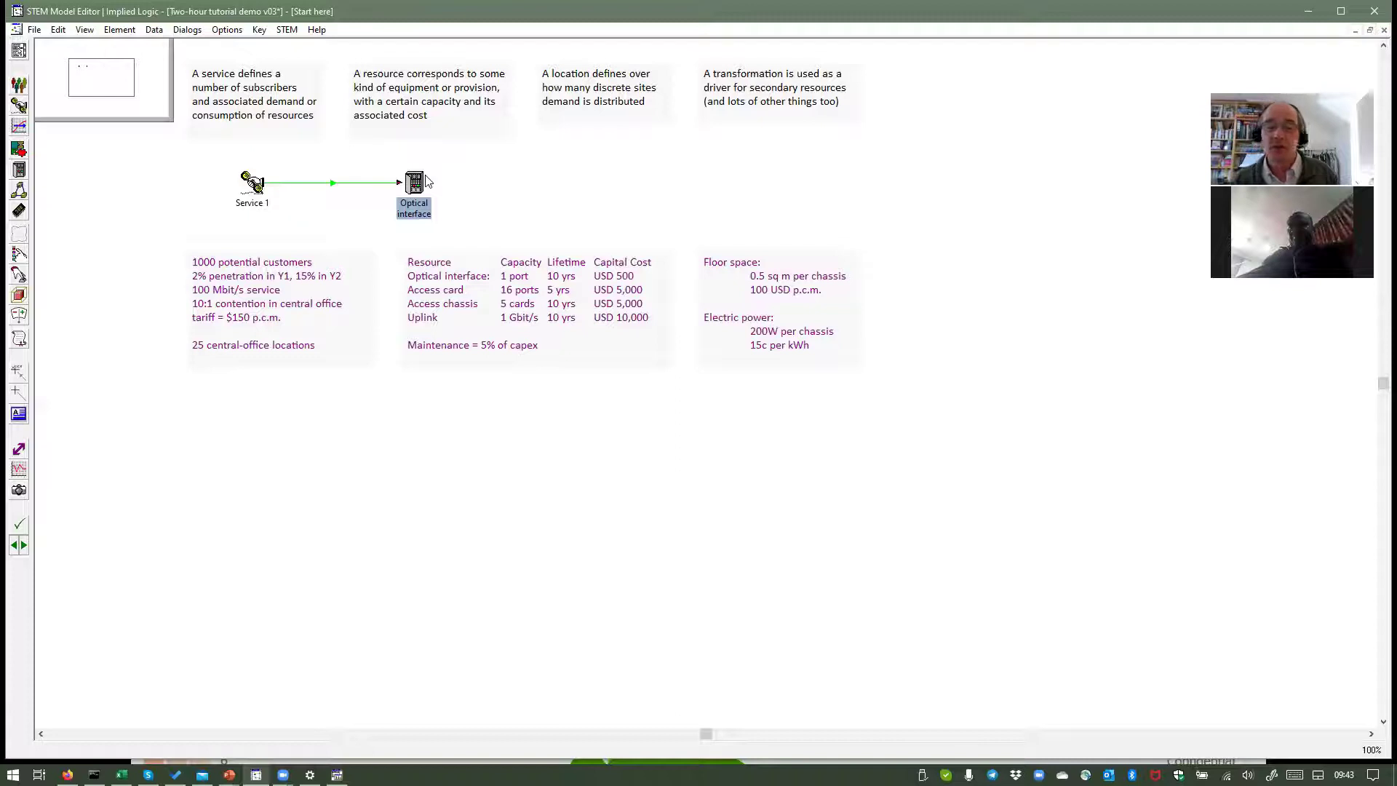
# Step: Save the model, switch to STEM Results and draw the Installed Units graph for the Optical interface
pyautogui.moveTo(427, 181)
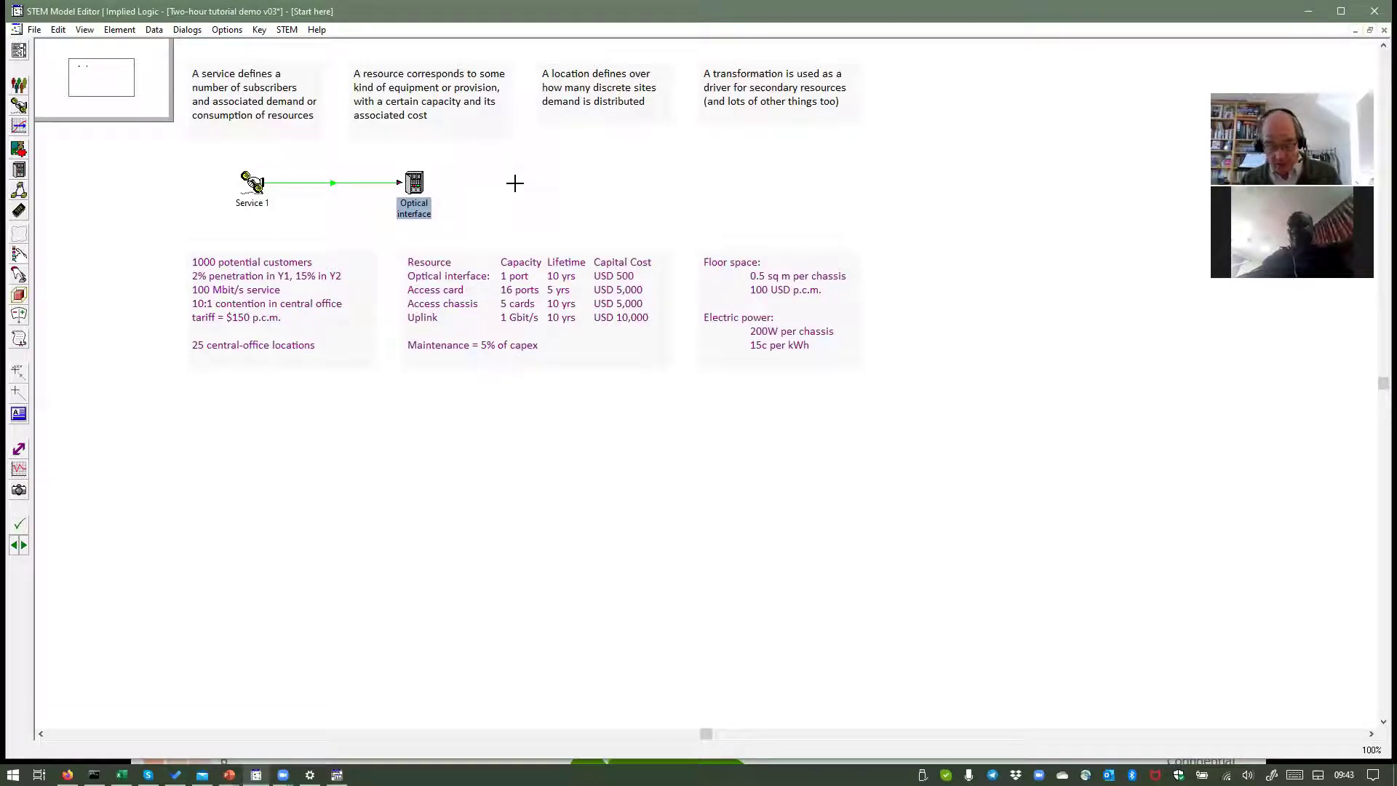
pyautogui.hotkey('ctrl', 's')
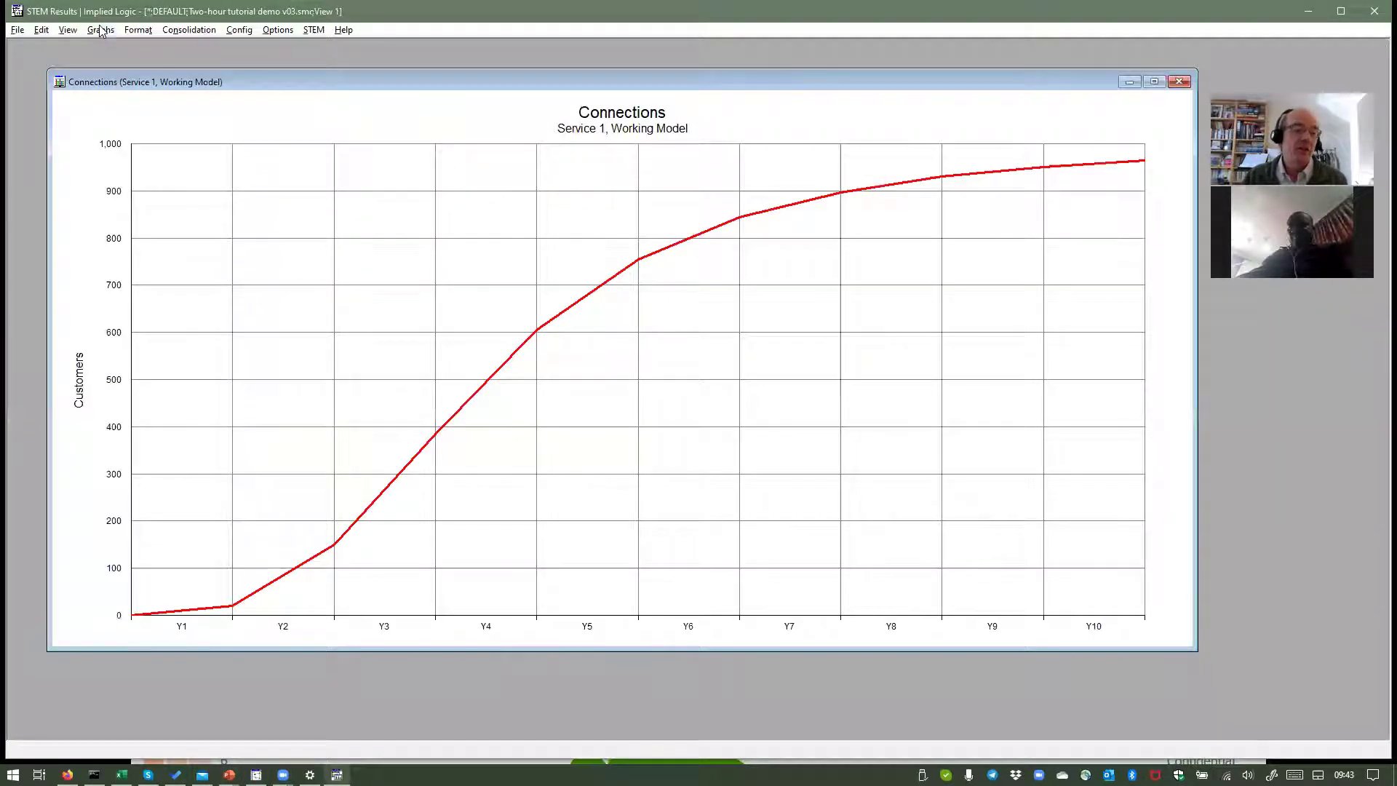
pyautogui.click(101, 31)
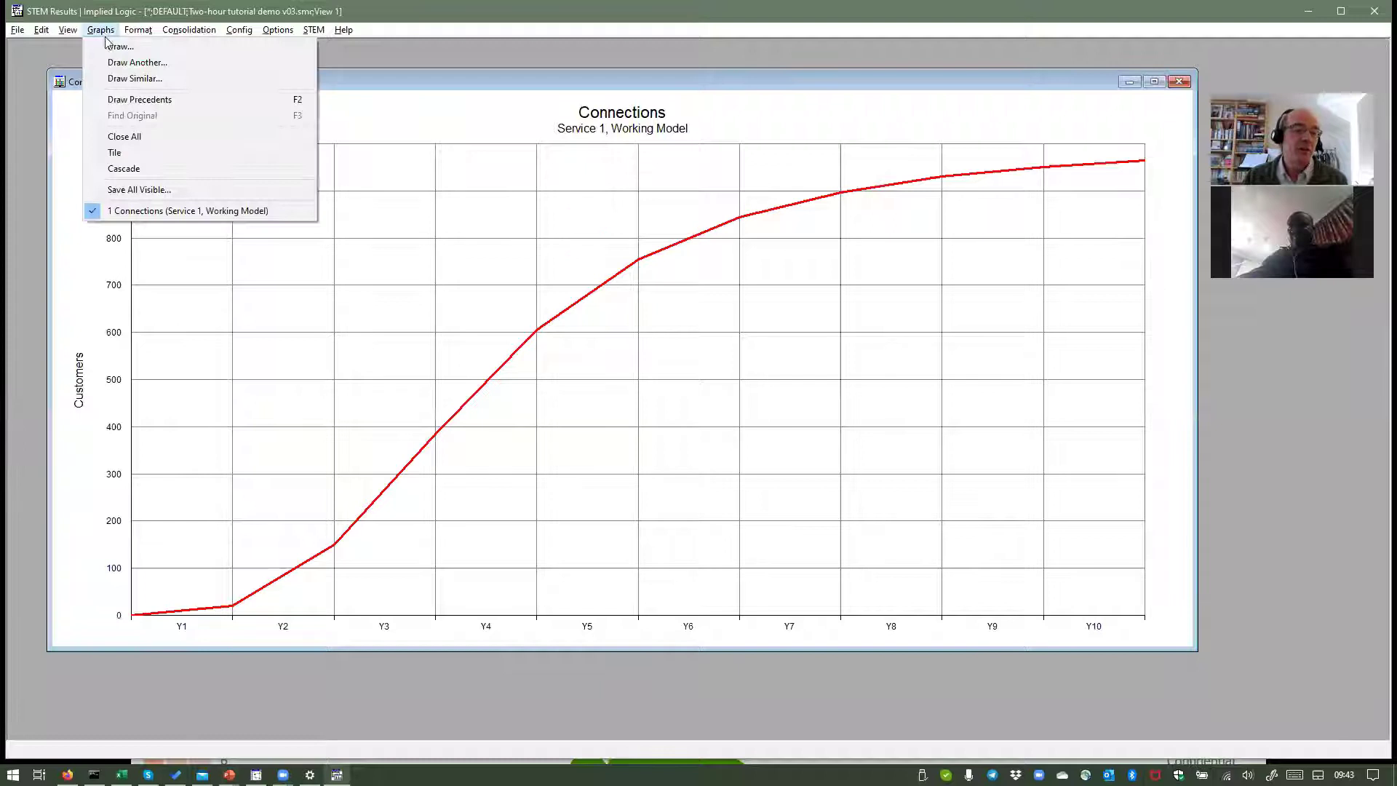
pyautogui.click(108, 44)
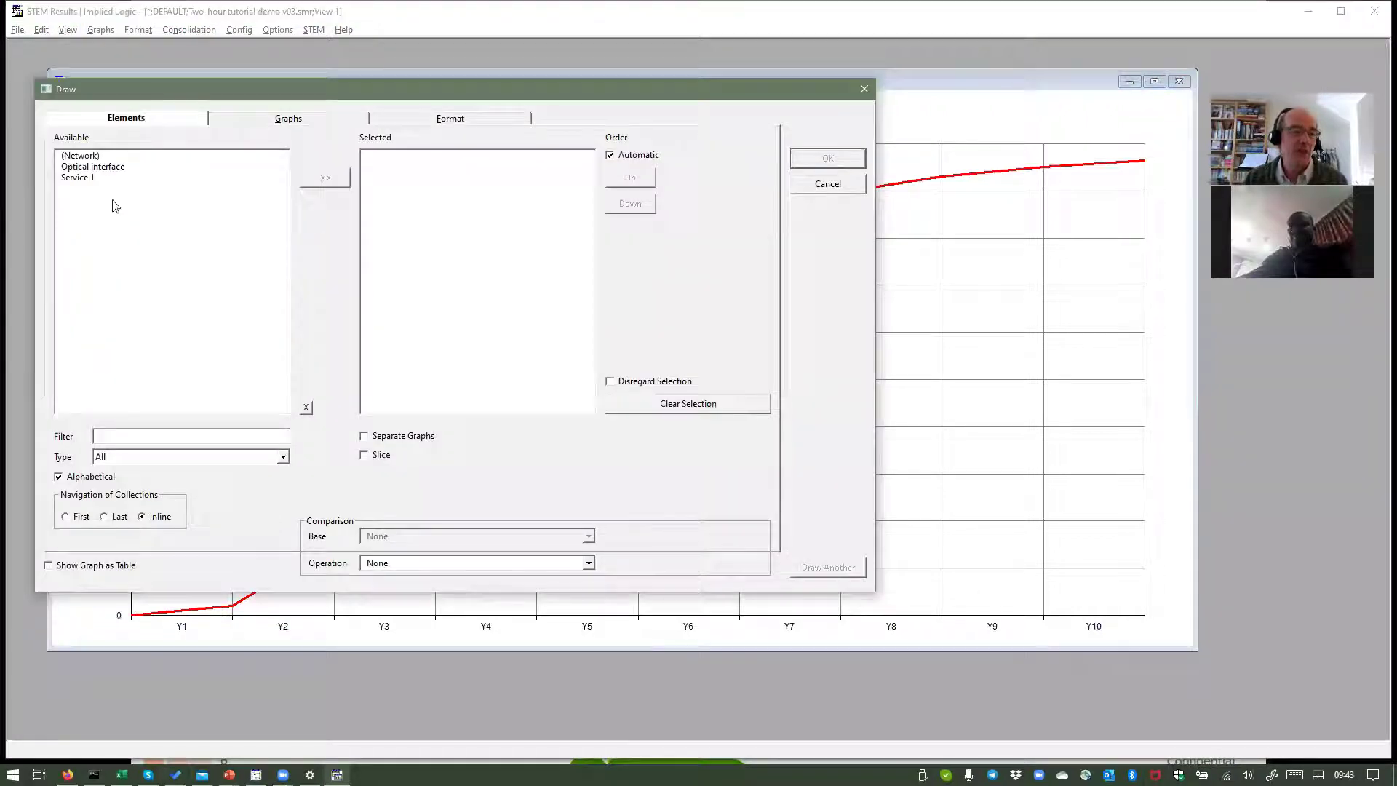
pyautogui.click(113, 167)
pyautogui.click(306, 118)
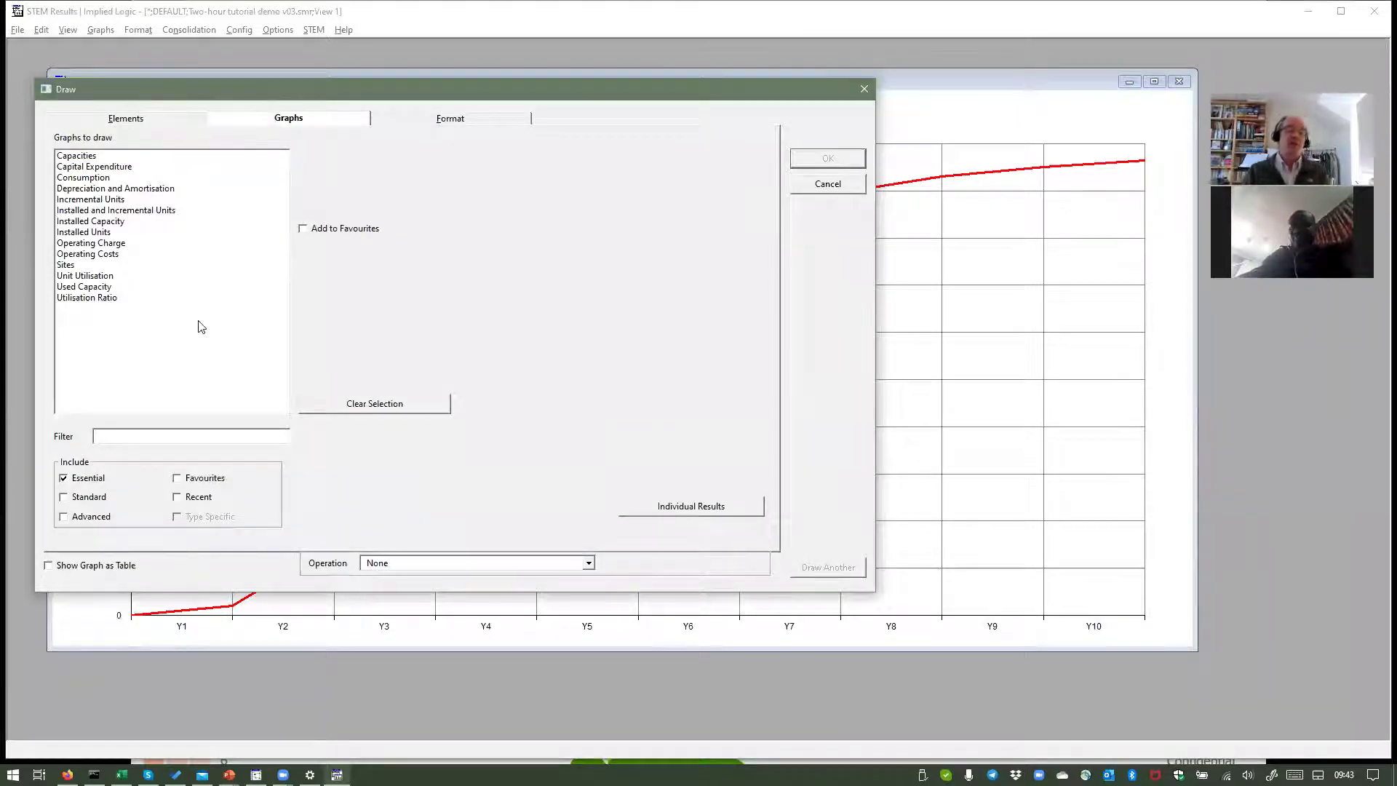
pyautogui.click(102, 232)
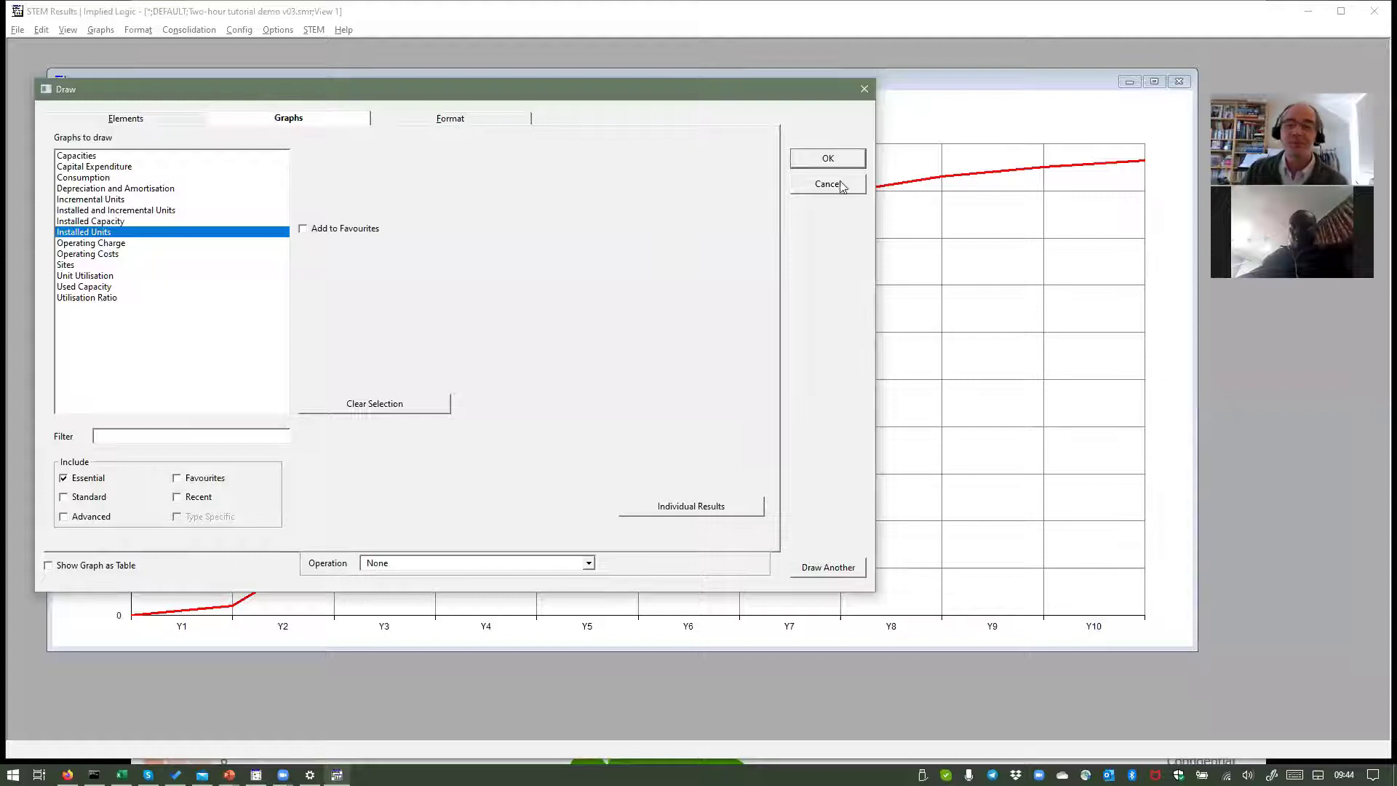
pyautogui.click(825, 162)
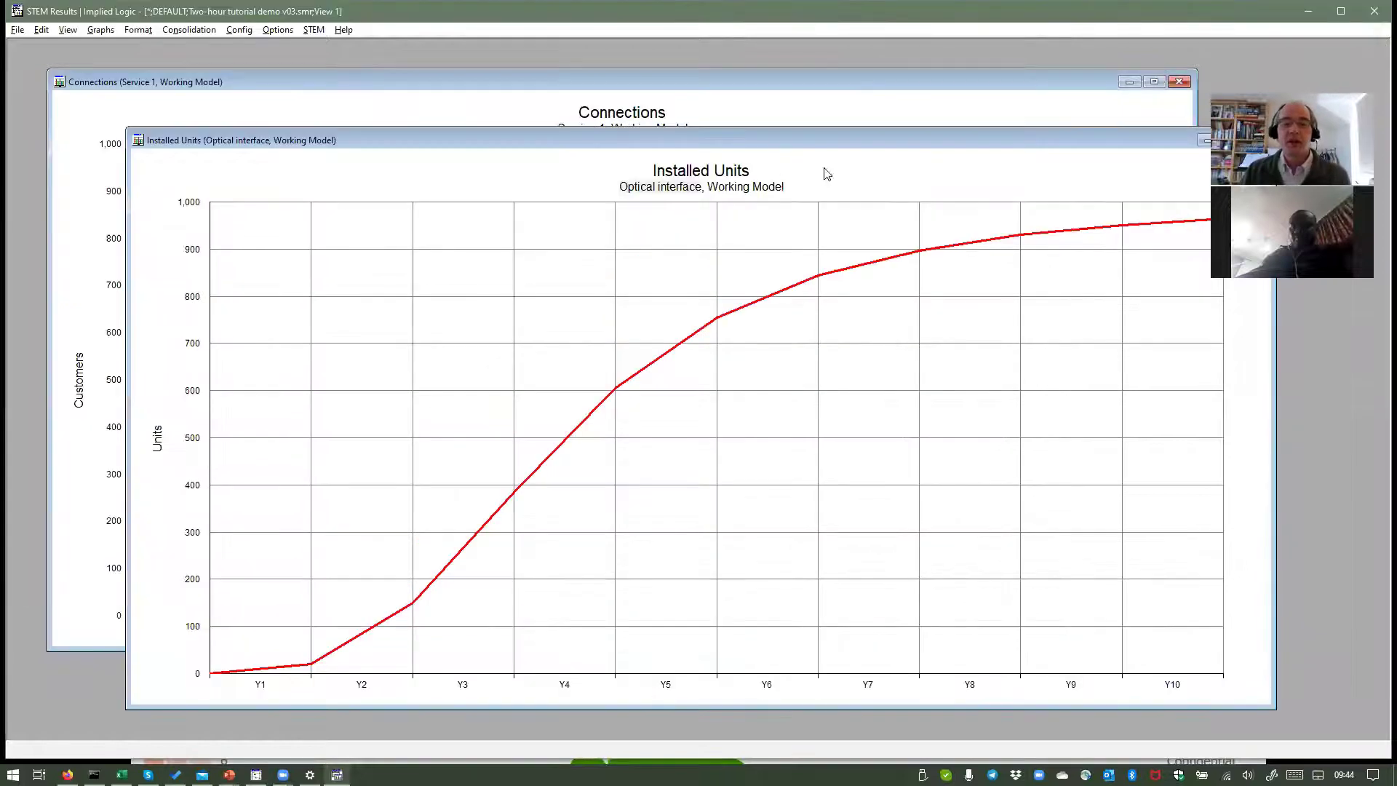
# Step: Tile the two graph windows side by side with Connections ahead of Installed Units
pyautogui.click(346, 101)
pyautogui.hotkey('shift', 'F4')
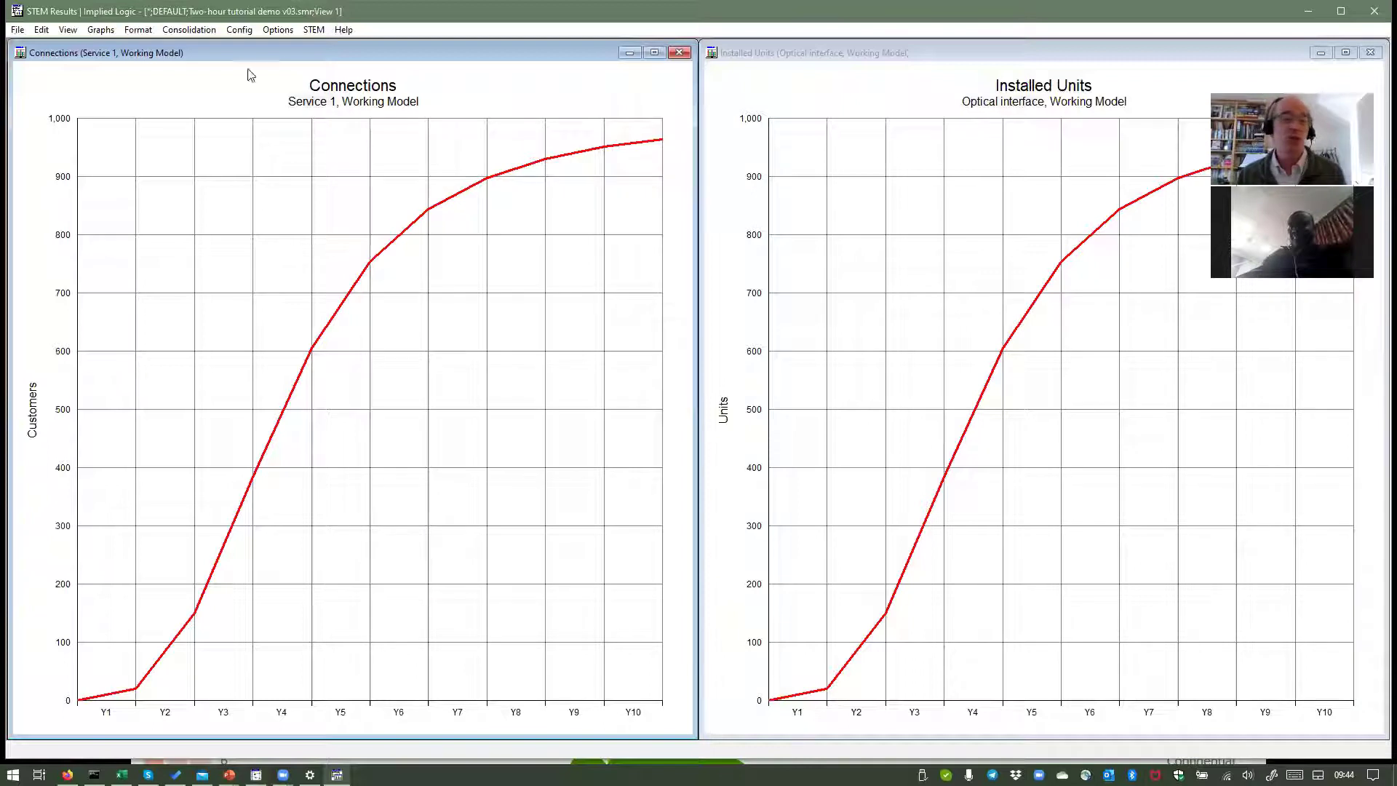
# Step: Draw a Capital Expenditure graph for the Optical interface as a similar graph based on Installed Units
pyautogui.click(857, 85)
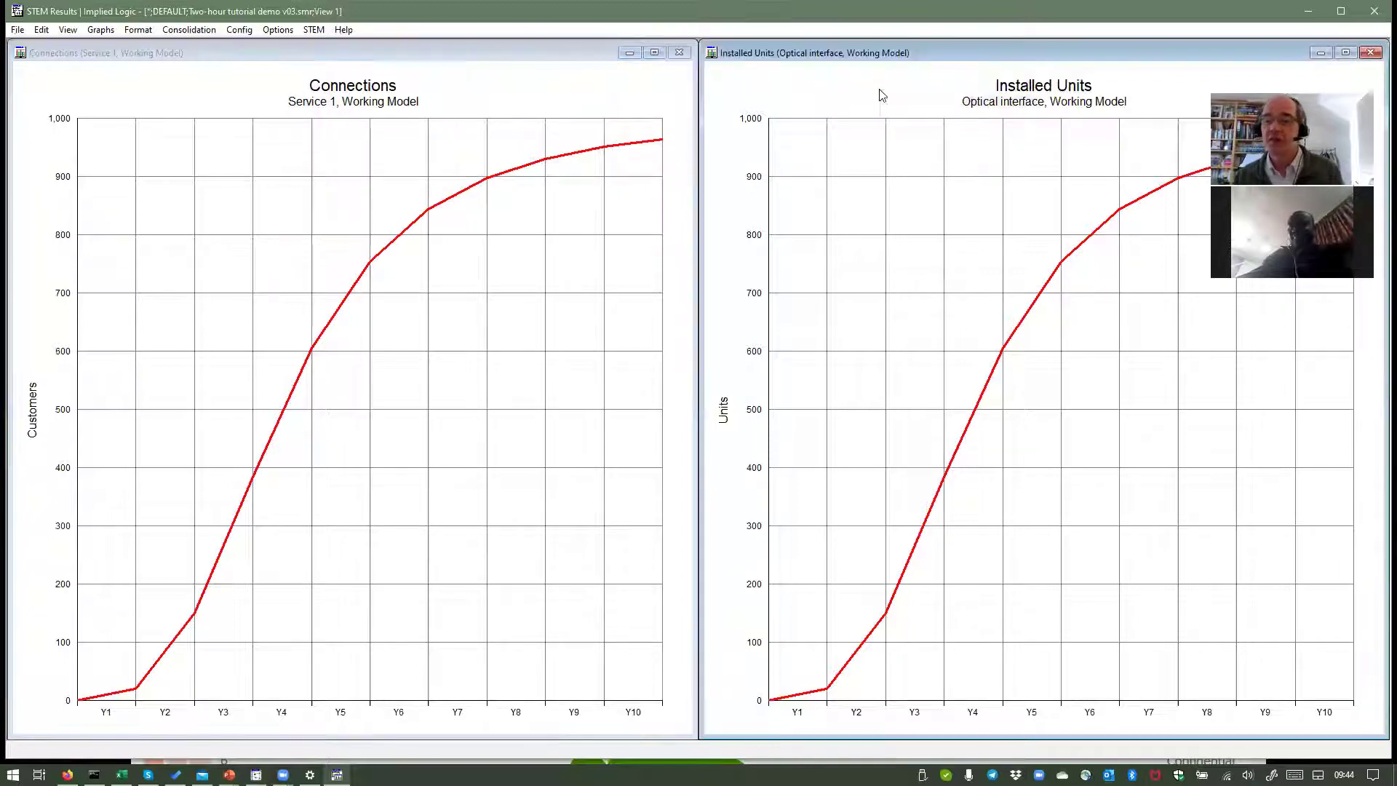
pyautogui.rightClick(883, 92)
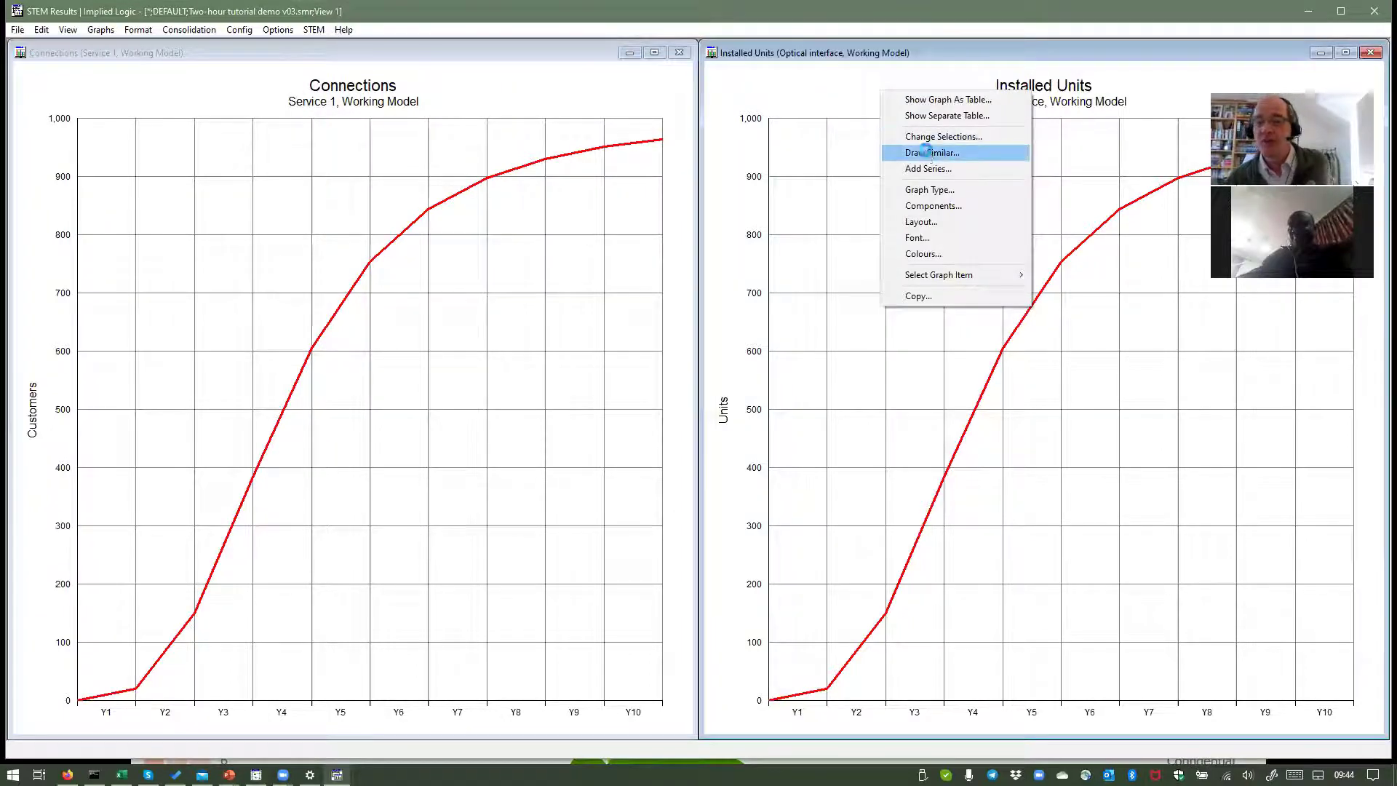
pyautogui.click(928, 153)
pyautogui.click(333, 120)
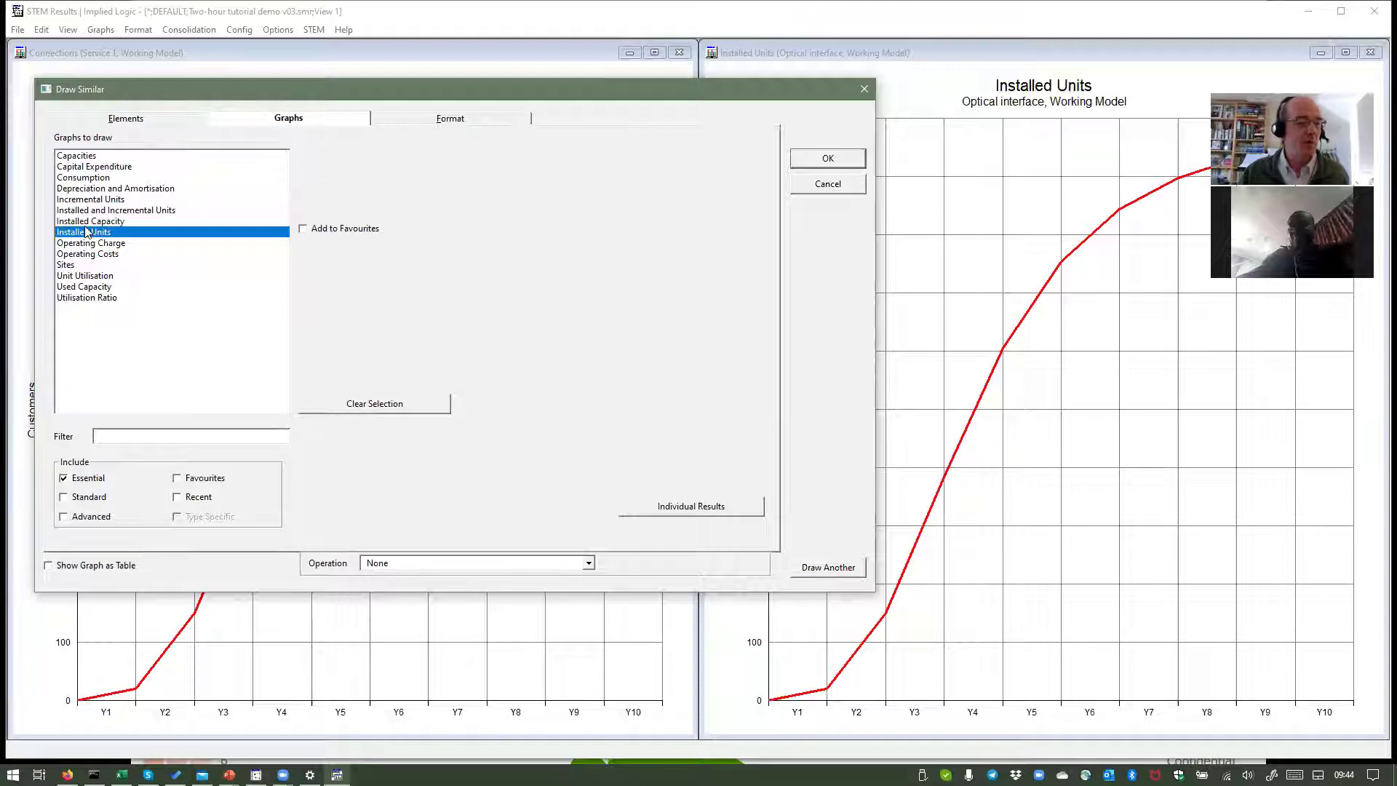
pyautogui.click(93, 167)
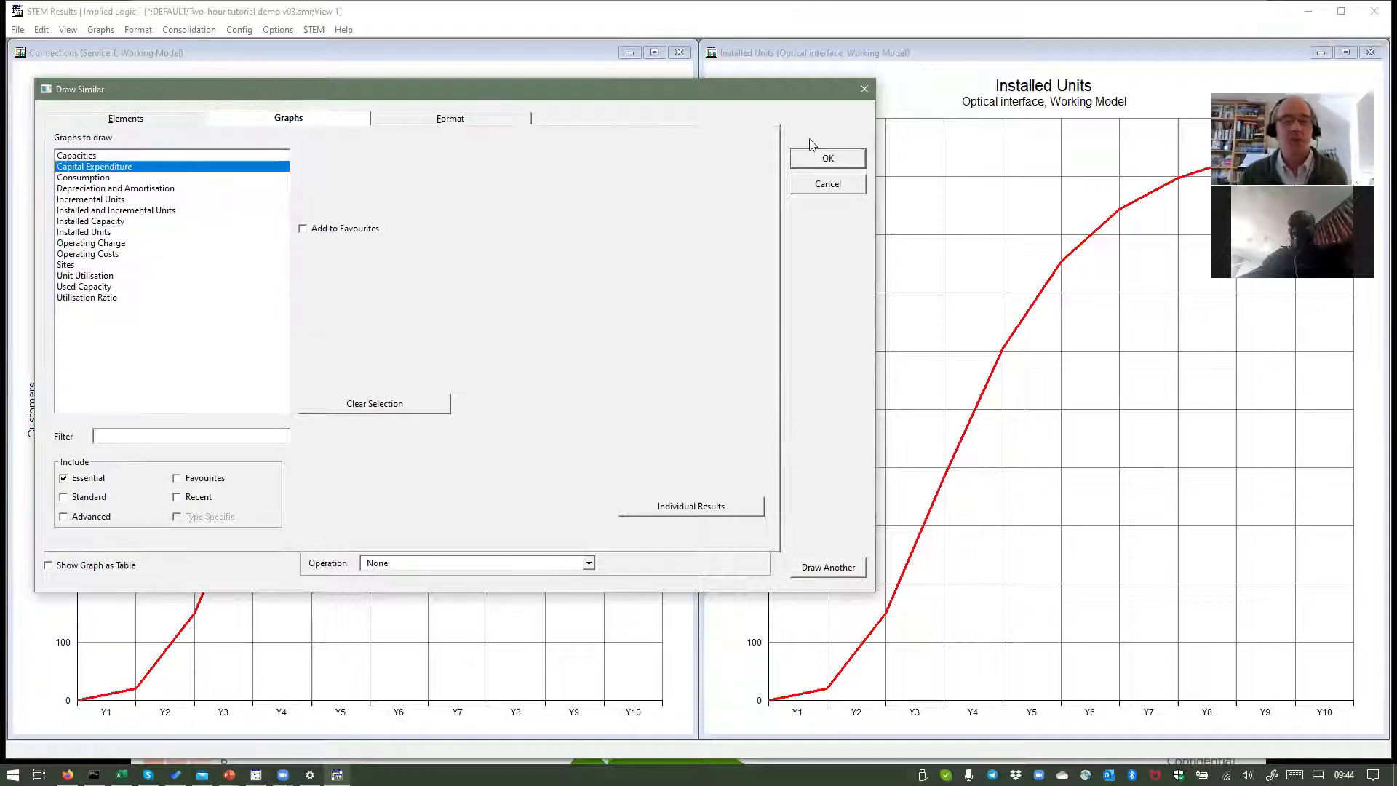
pyautogui.click(827, 158)
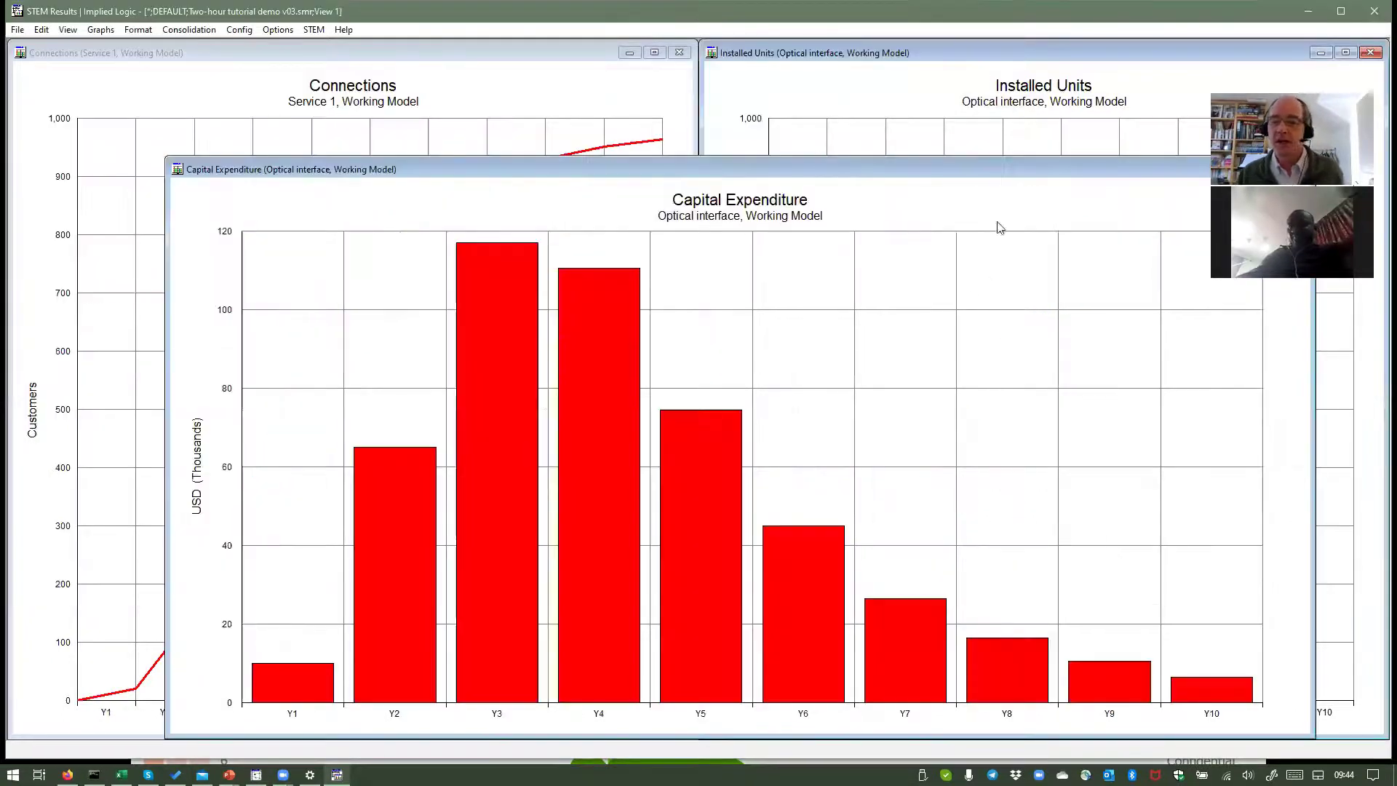
# Step: Draw an Operating Costs graph for the Optical interface as a similar graph based on Capital Expenditure
pyautogui.rightClick(993, 208)
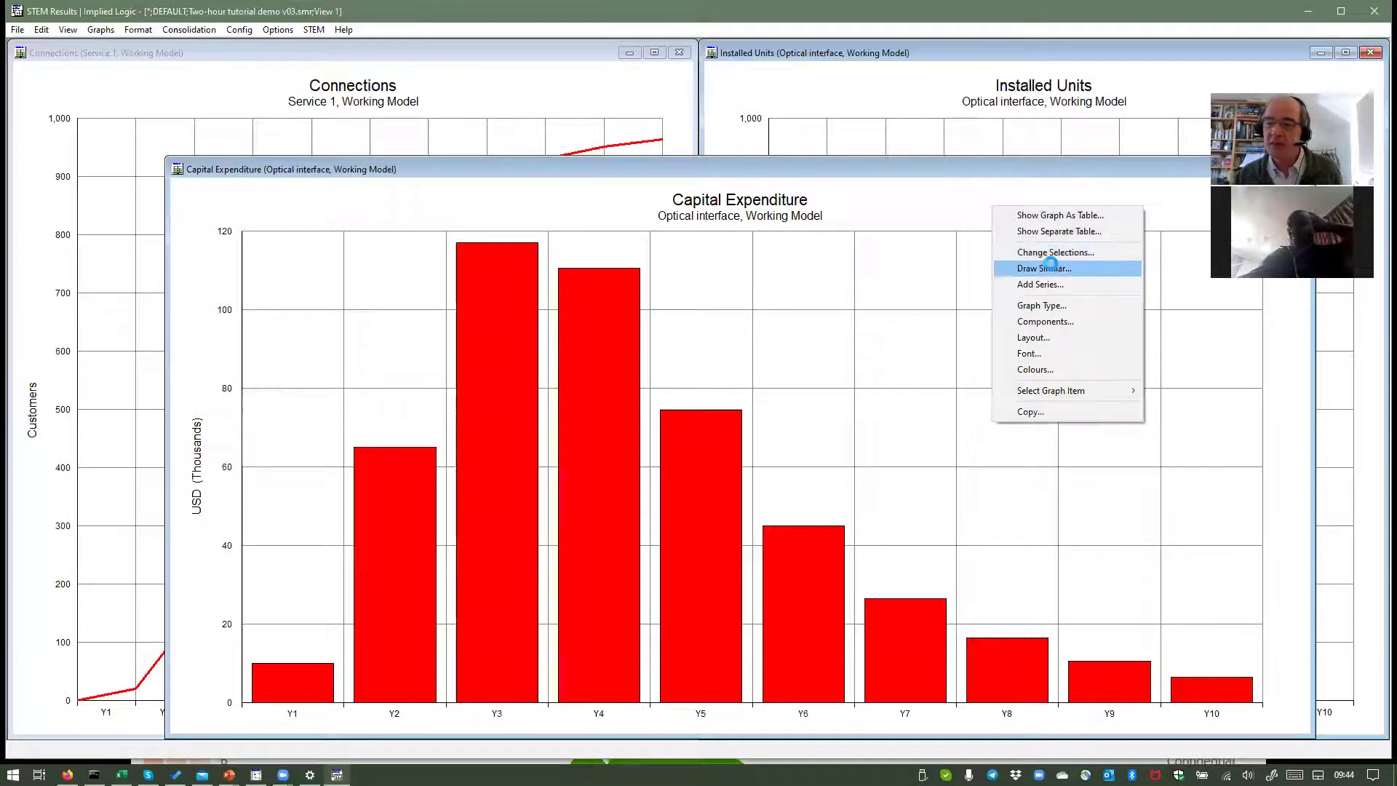
pyautogui.click(1053, 269)
pyautogui.click(272, 119)
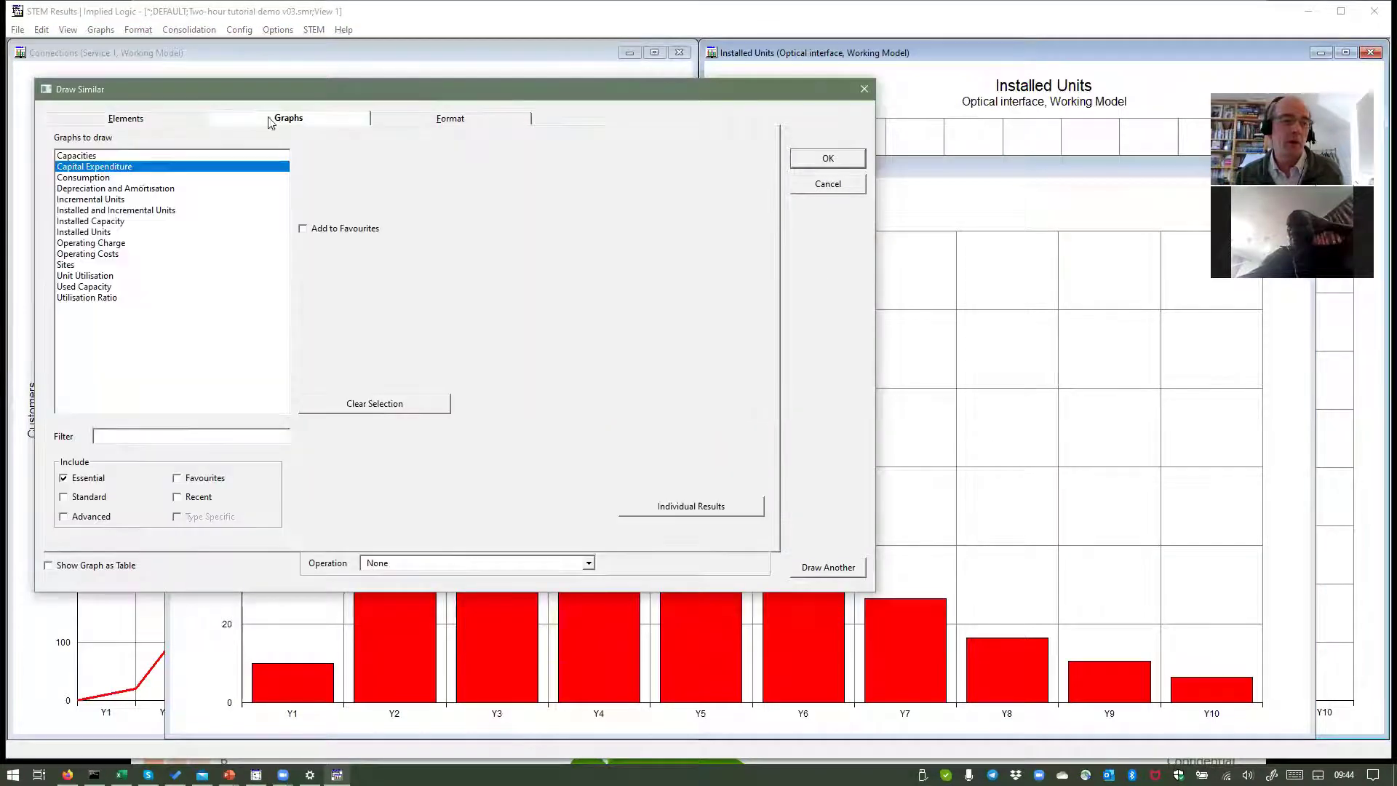
pyautogui.click(114, 254)
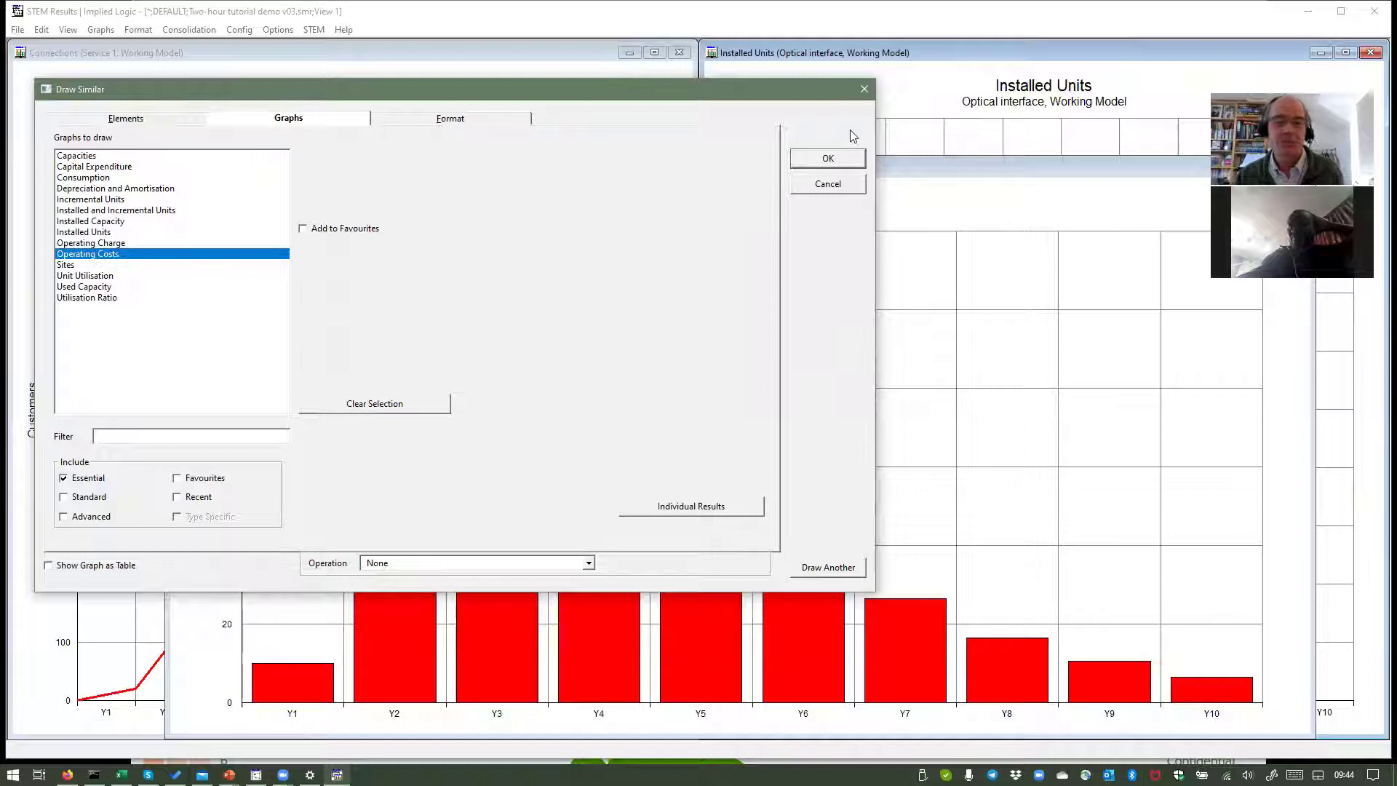
pyautogui.click(830, 160)
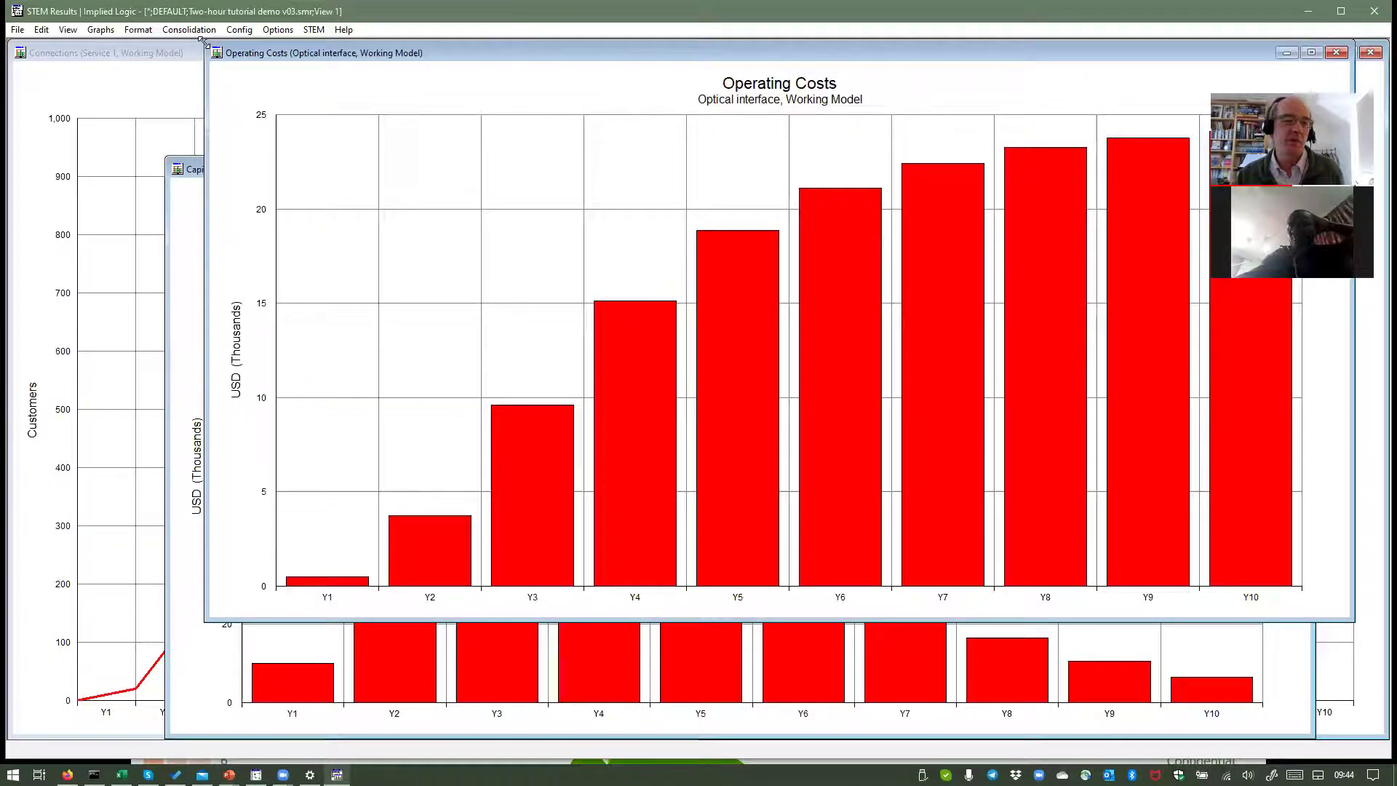
# Step: Tile all four graphs in a grid, with Connections and Installed Units above Capital Expenditure and Operating Costs
pyautogui.moveTo(203, 42); pyautogui.dragTo(418, 328)
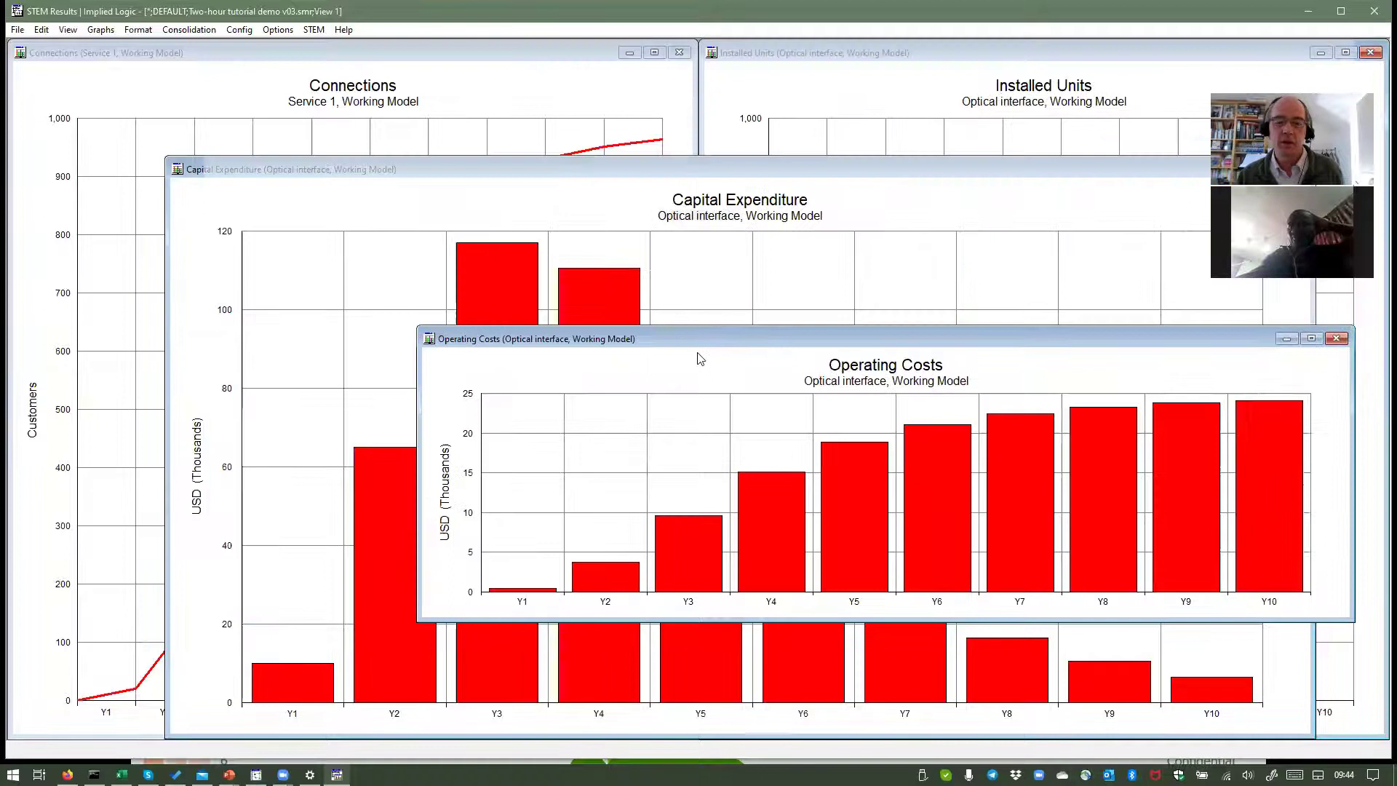
pyautogui.click(865, 102)
pyautogui.click(249, 295)
pyautogui.click(246, 92)
pyautogui.hotkey('shift', 'F4')
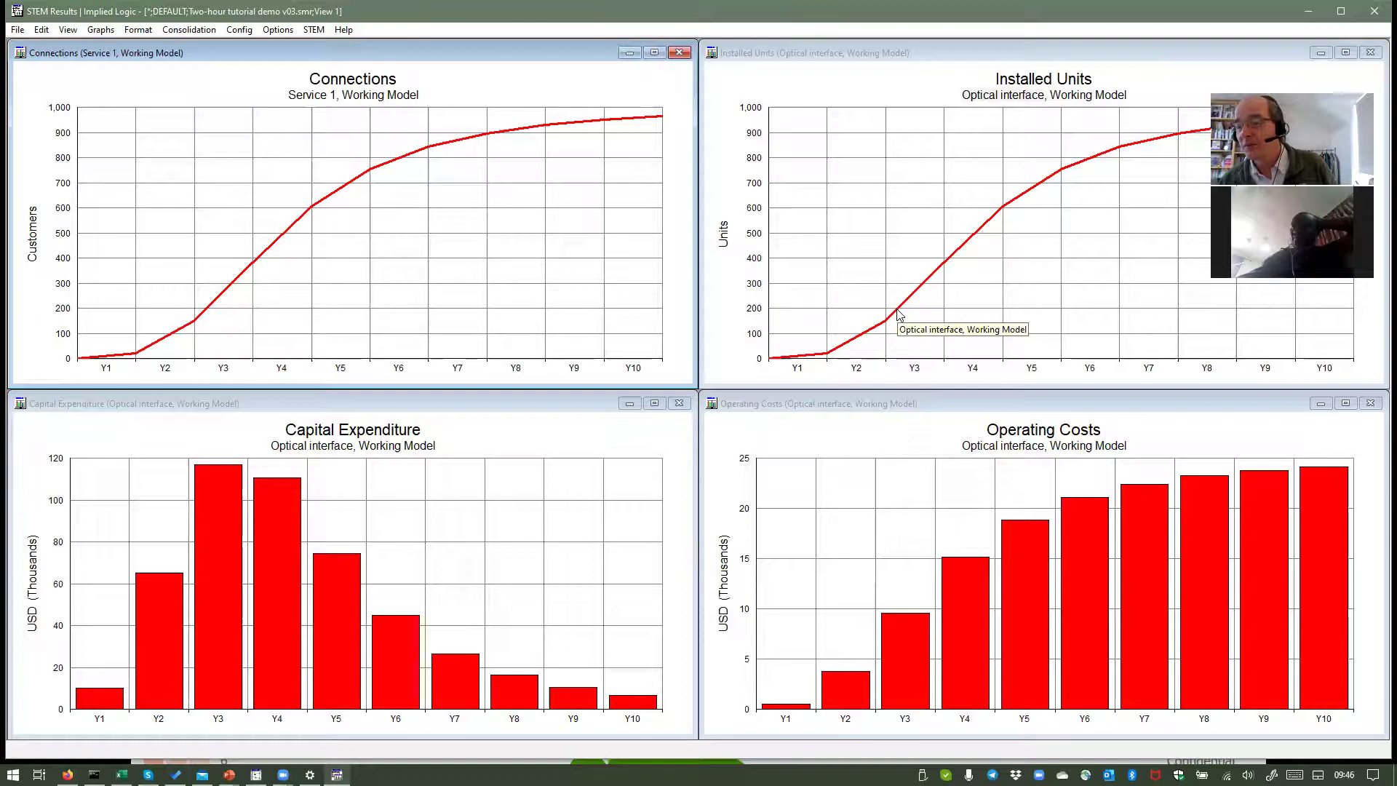
# Step: Change the existing Installed Units graph's selection to Installed and Incremental Units for the Optical interface
pyautogui.click(881, 92)
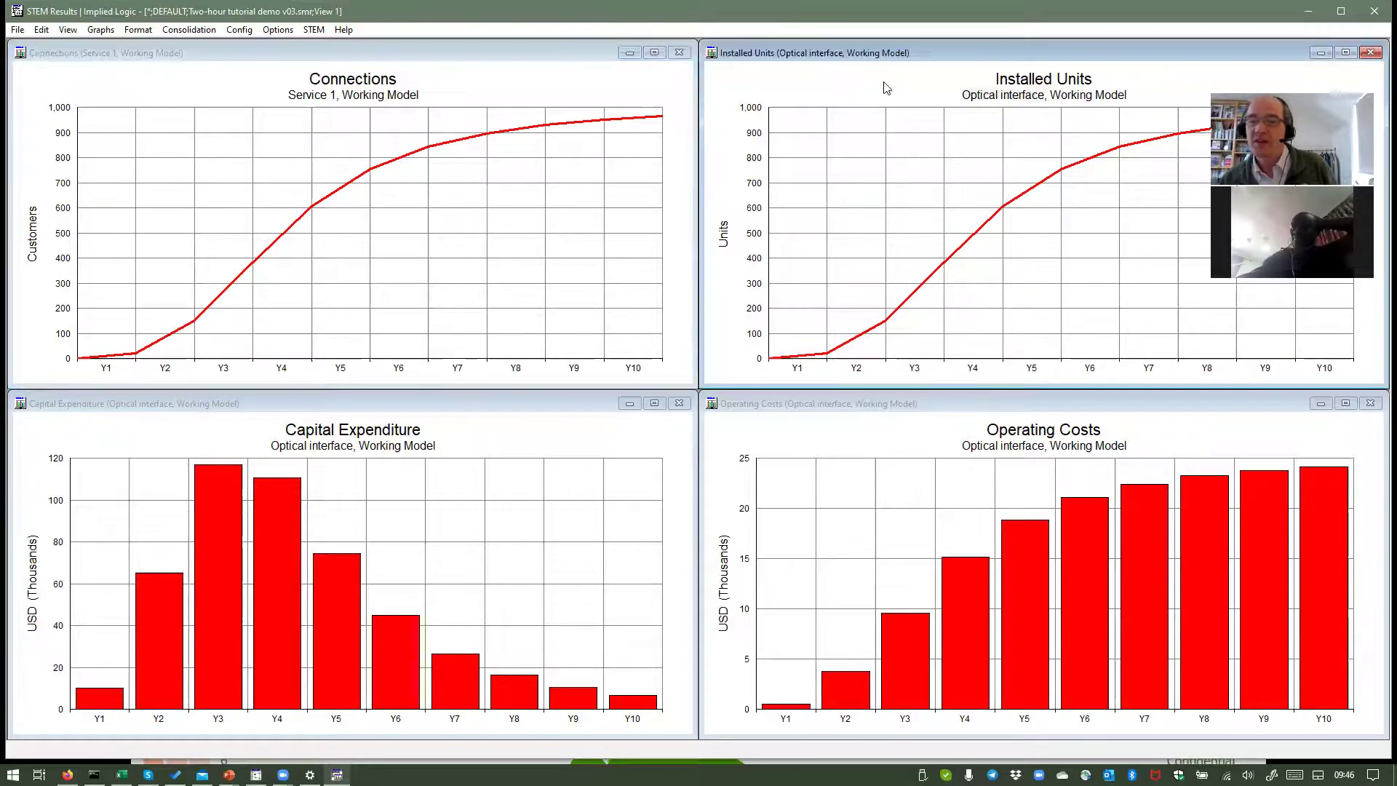
pyautogui.rightClick(919, 90)
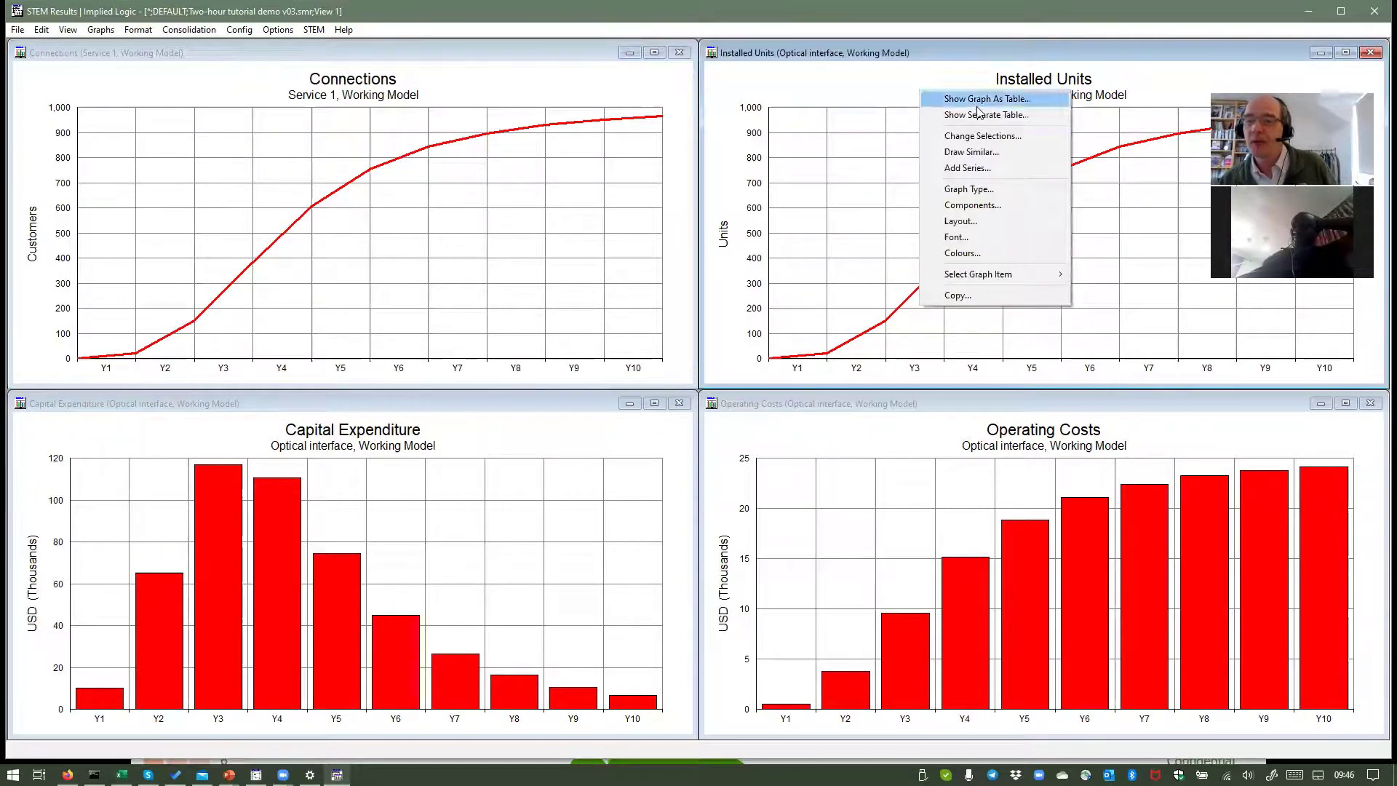
pyautogui.click(987, 136)
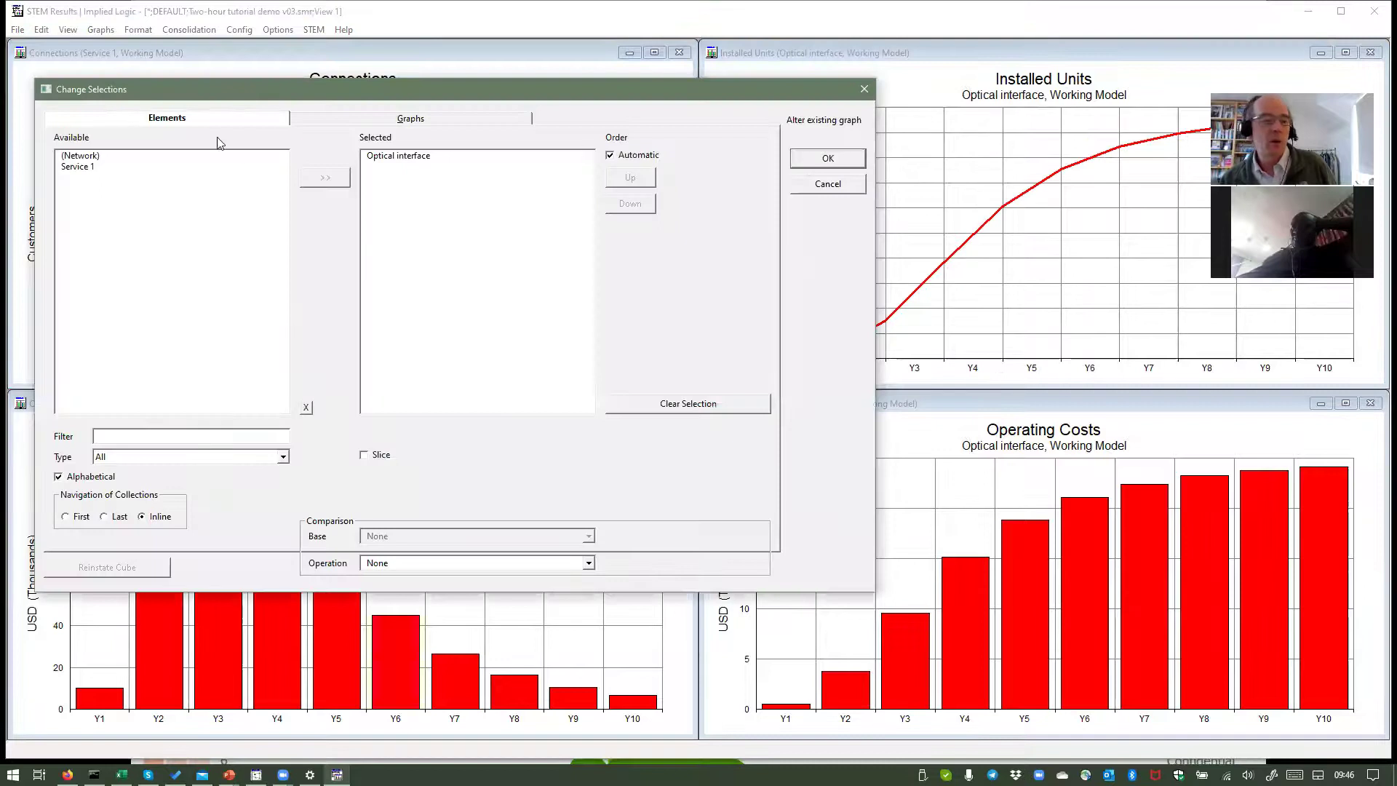
pyautogui.click(390, 120)
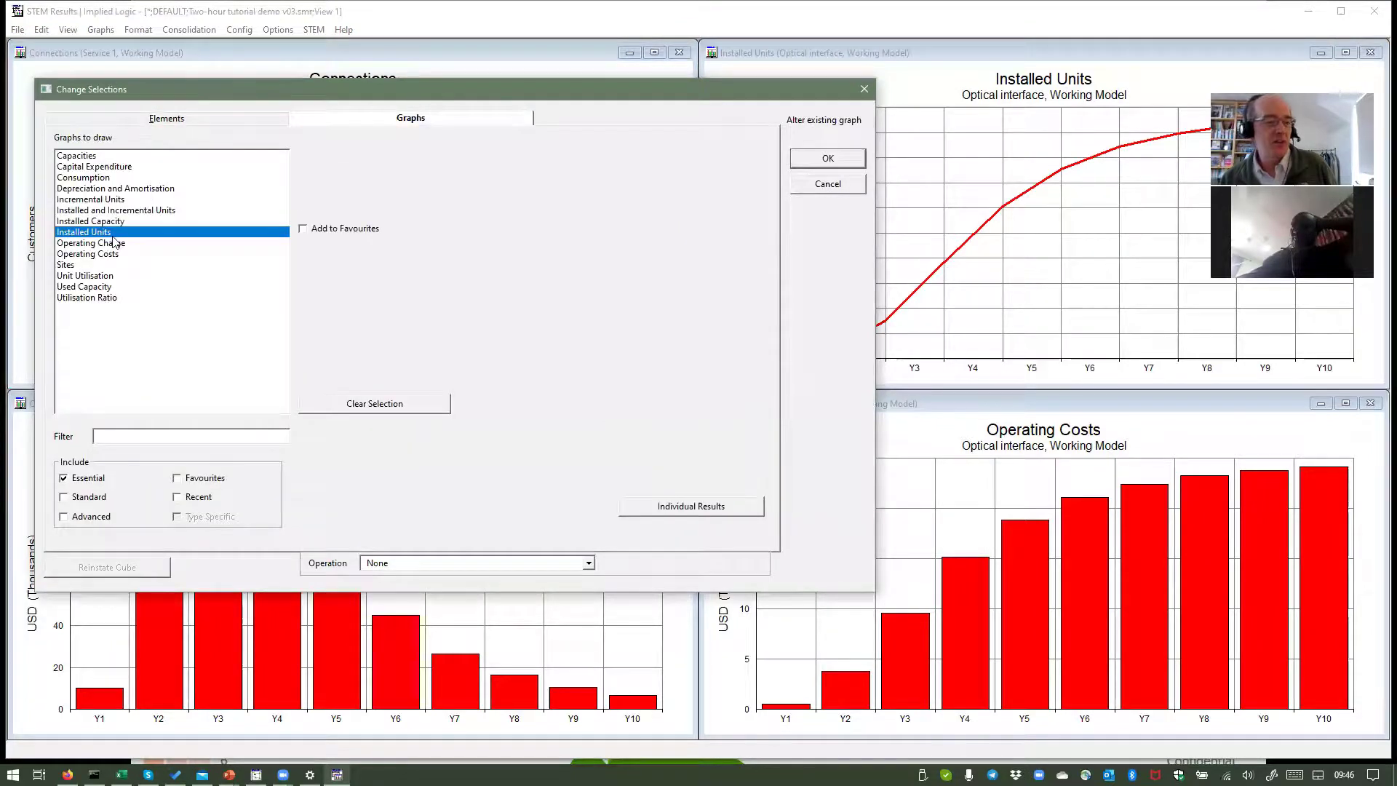
pyautogui.click(125, 211)
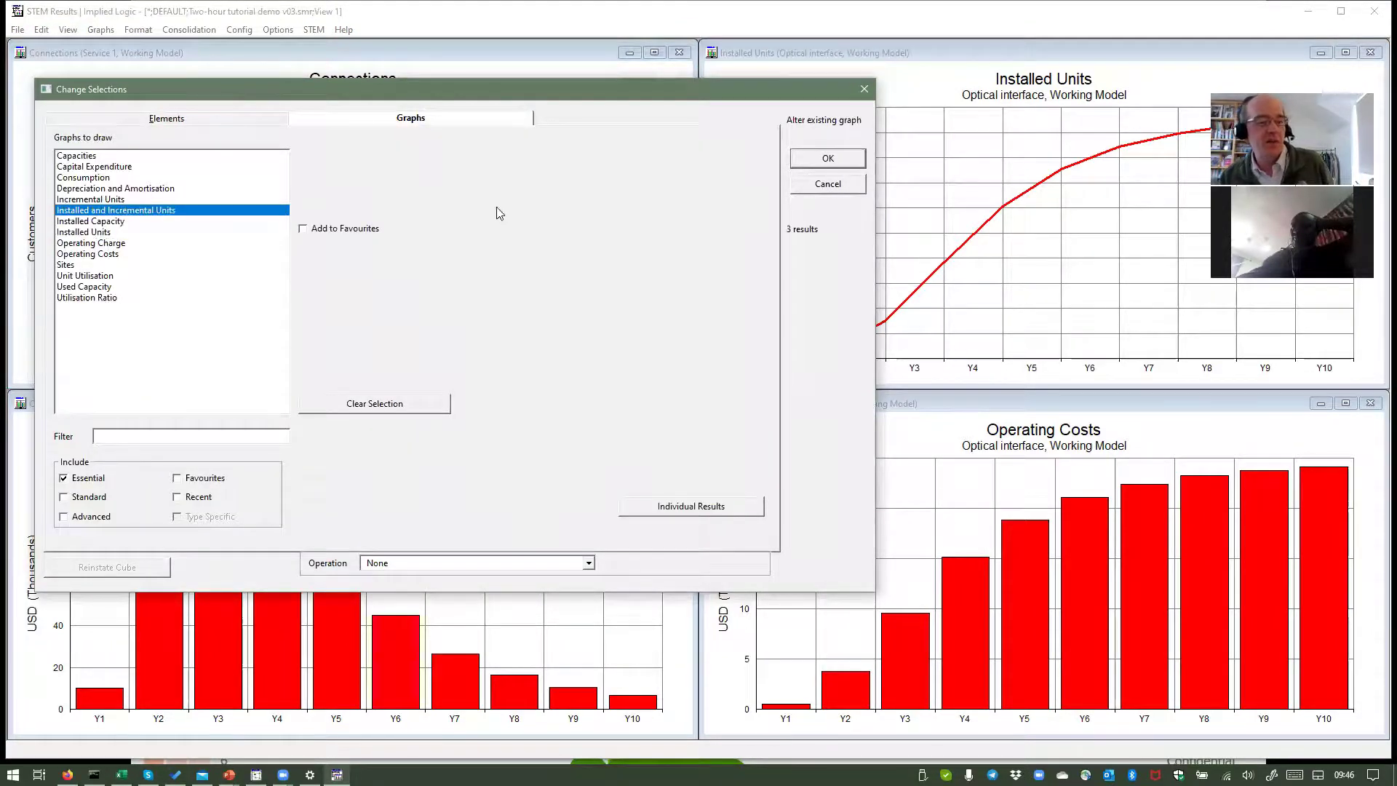
pyautogui.click(842, 157)
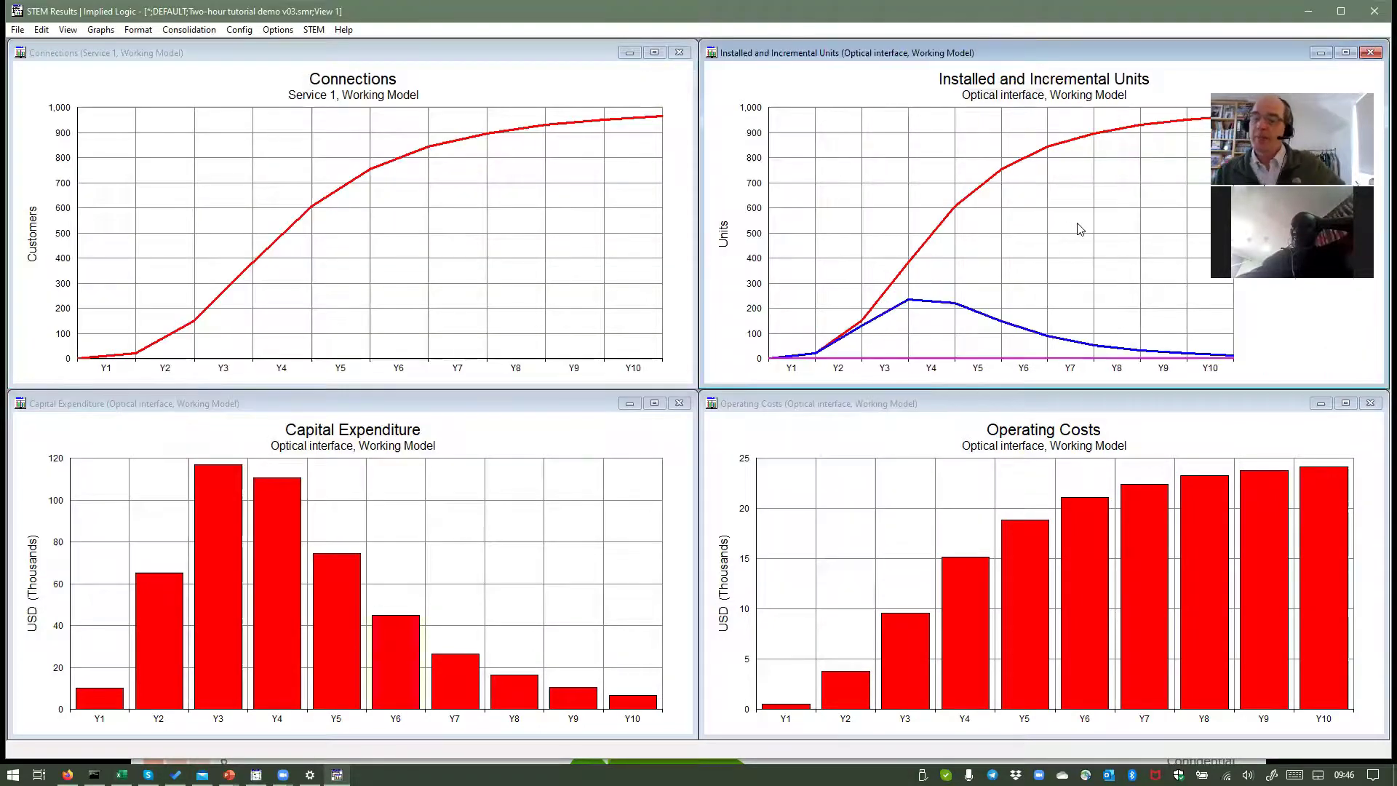